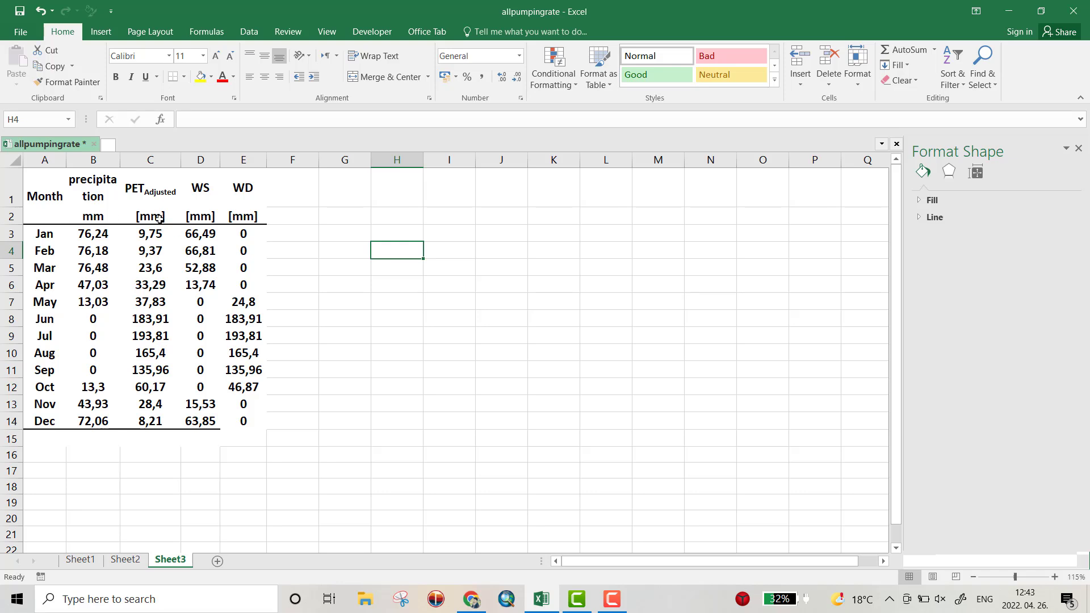
Step: Insert a 3-D column chart from the month data table A1:E14
{"action": "mouse_move", "coordinate": [47, 187]}
{"action": "left_mouse_down"}
{"action": "mouse_move", "coordinate": [184, 368]}
{"action": "mouse_move", "coordinate": [246, 419]}
{"action": "left_mouse_up"}
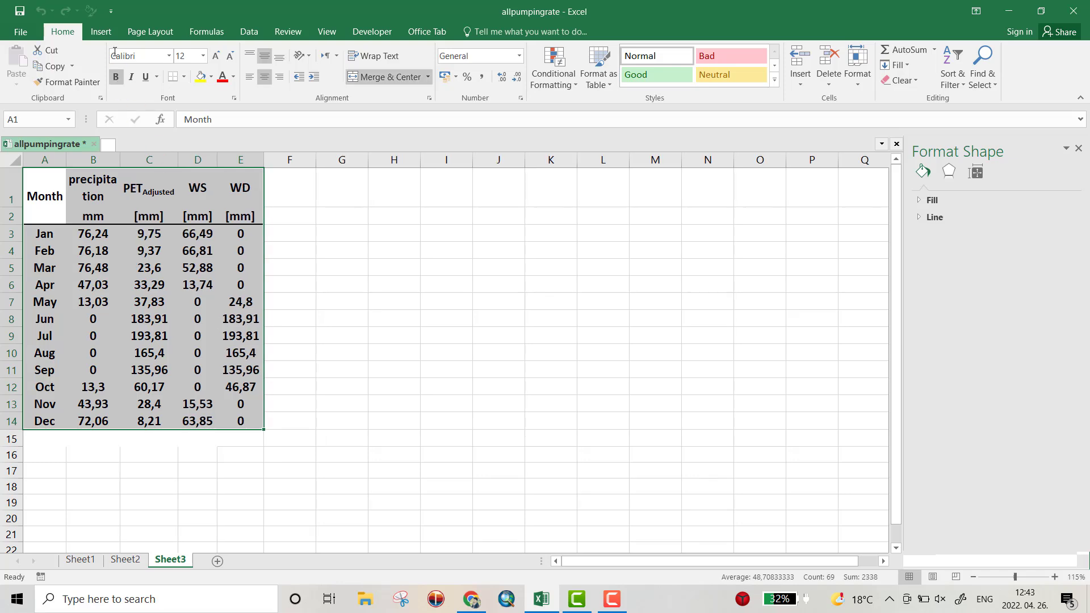
{"action": "left_click", "coordinate": [101, 31]}
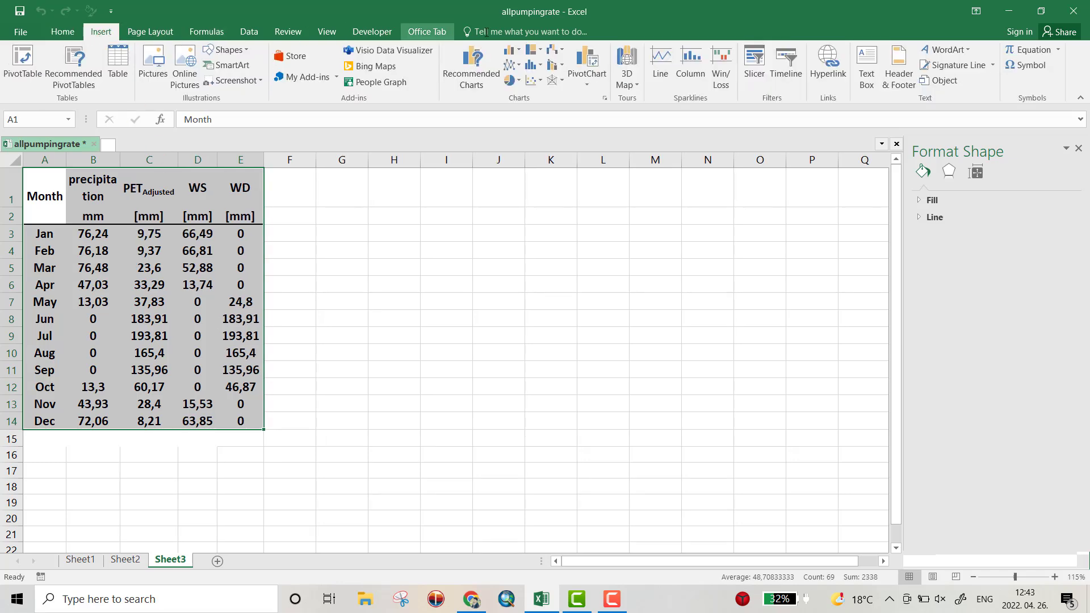
{"action": "left_click", "coordinate": [517, 53]}
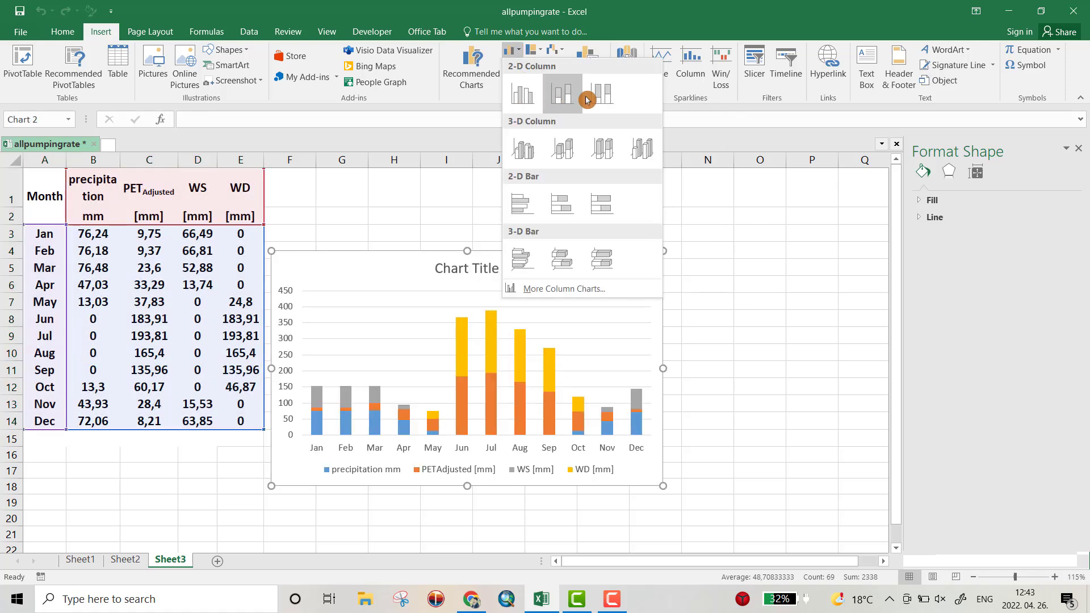
{"action": "left_click", "coordinate": [637, 148]}
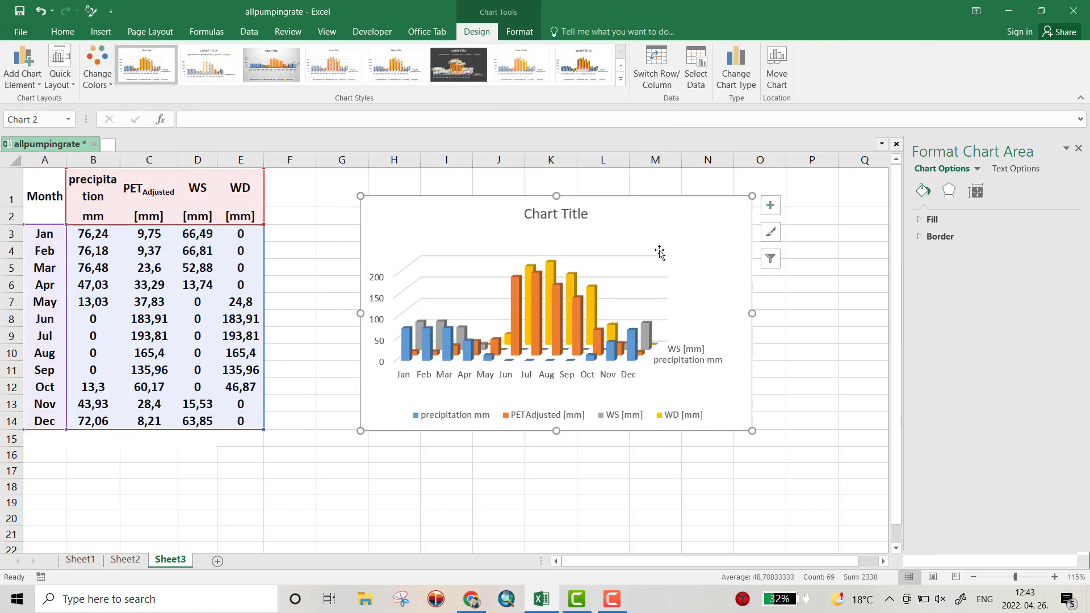
Step: Set the depth axis label interval unit to 1 so every series name shows
{"action": "left_click", "coordinate": [681, 361]}
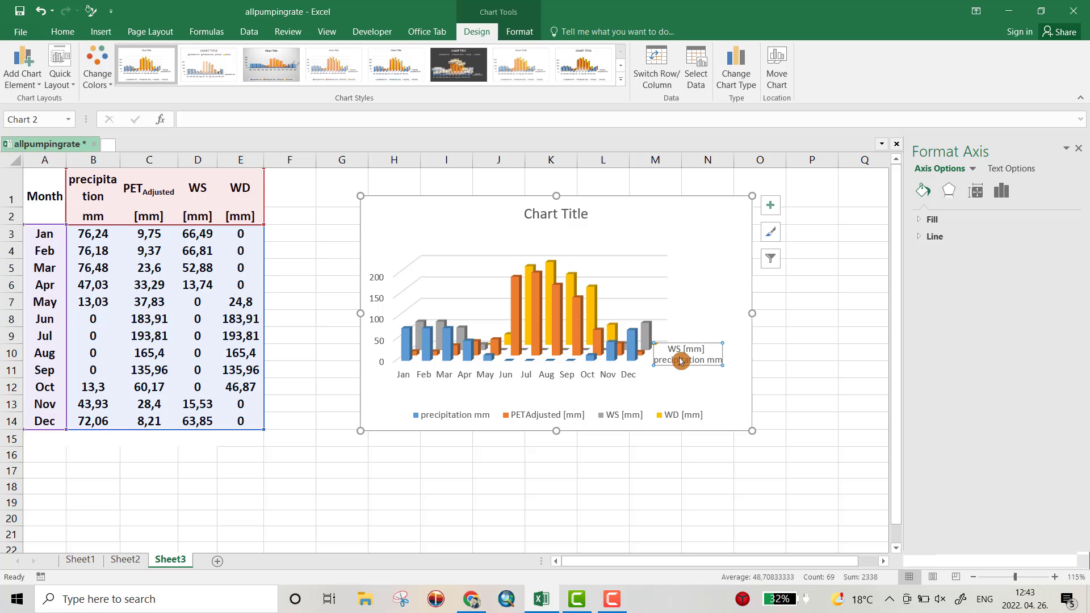
{"action": "right_click", "coordinate": [682, 362]}
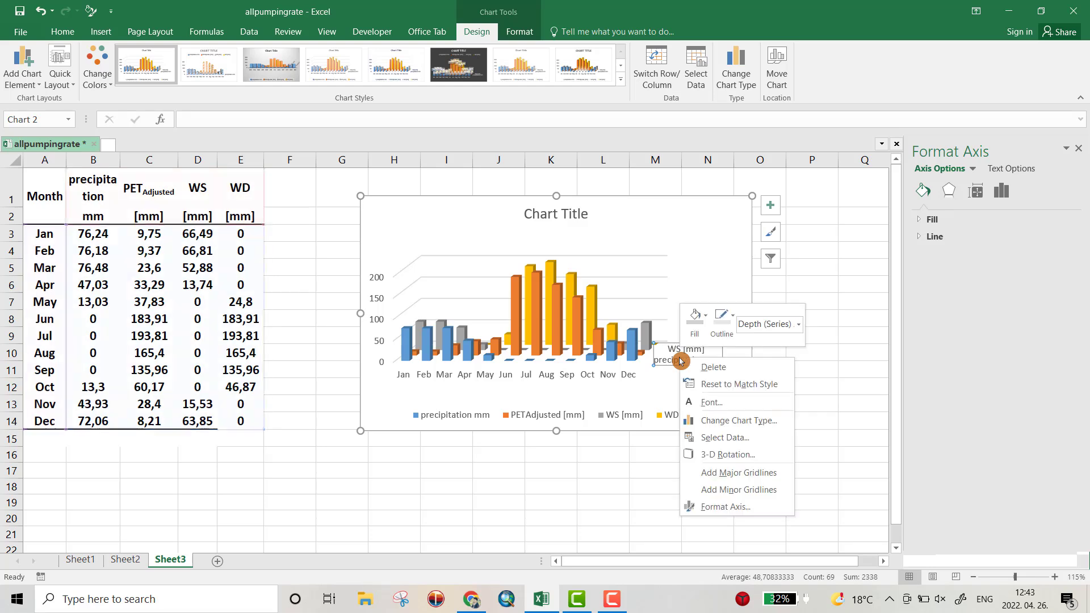
{"action": "left_click", "coordinate": [725, 506]}
{"action": "left_click", "coordinate": [937, 275]}
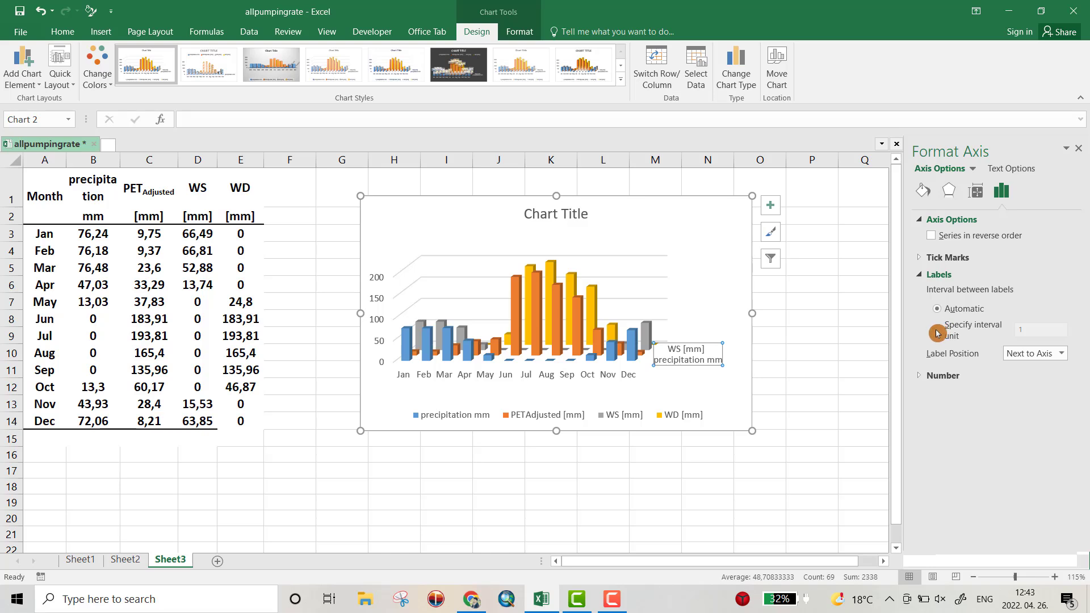
{"action": "left_click", "coordinate": [937, 333]}
{"action": "left_click", "coordinate": [644, 314]}
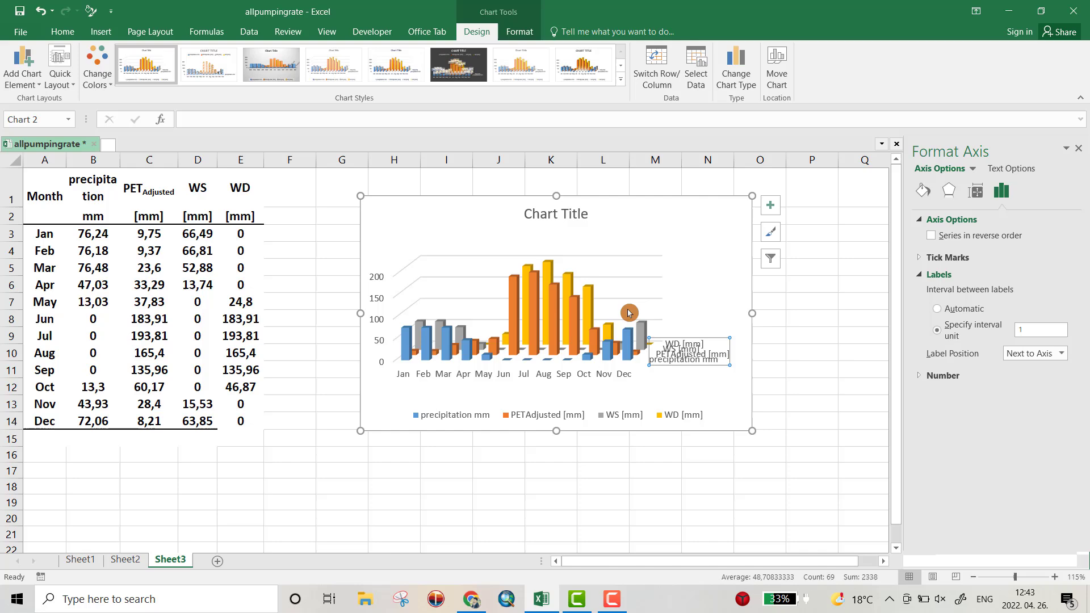
Step: Enlarge the chart taller and wider over the sheet
{"action": "left_click_drag", "start_coordinate": [556, 431], "coordinate": [363, 496]}
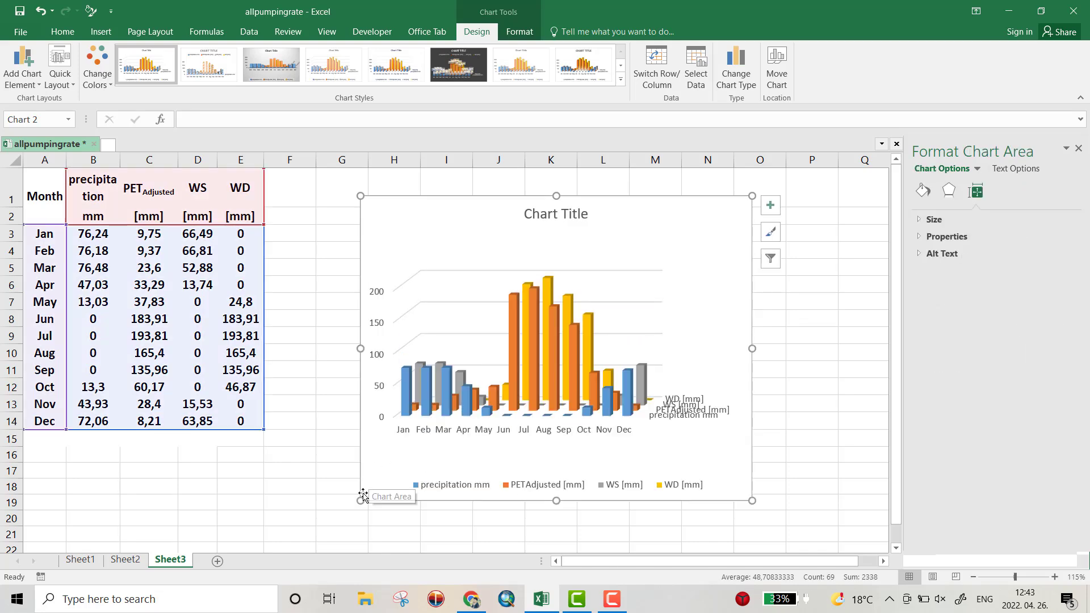
{"action": "left_click_drag", "start_coordinate": [752, 499], "coordinate": [850, 519]}
{"action": "left_click_drag", "start_coordinate": [361, 520], "coordinate": [291, 528]}
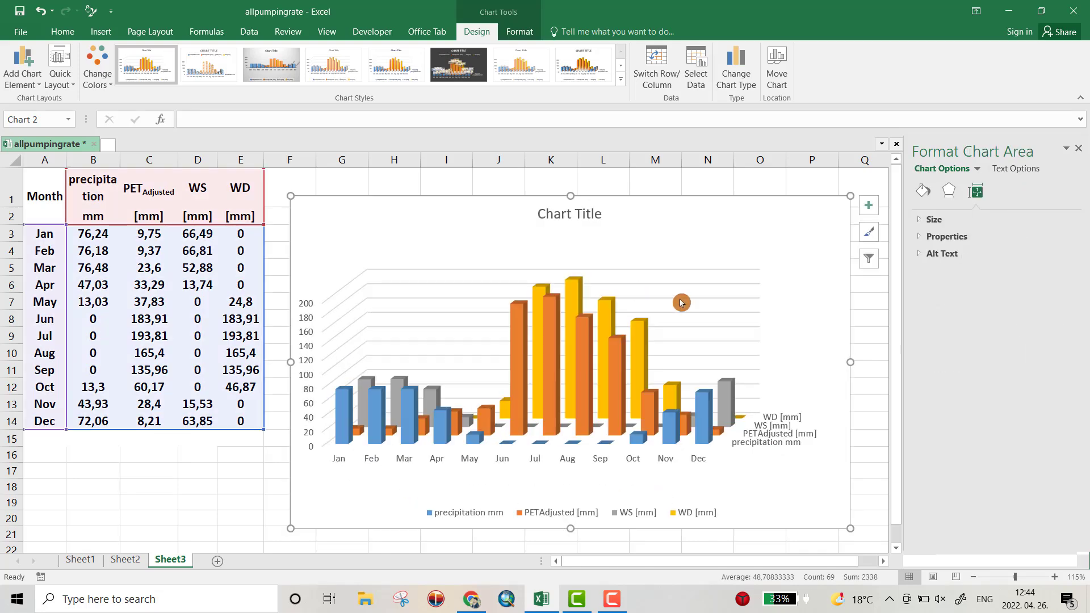
Step: Fill the chart walls with light gray
{"action": "left_click", "coordinate": [682, 303]}
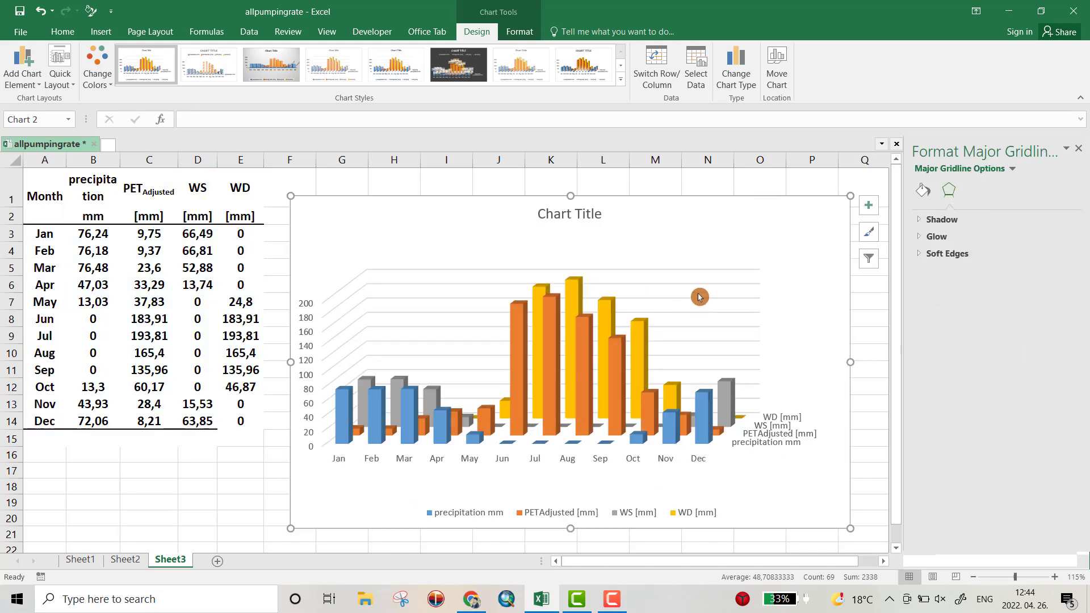
{"action": "right_click", "coordinate": [738, 309]}
{"action": "left_click", "coordinate": [753, 264]}
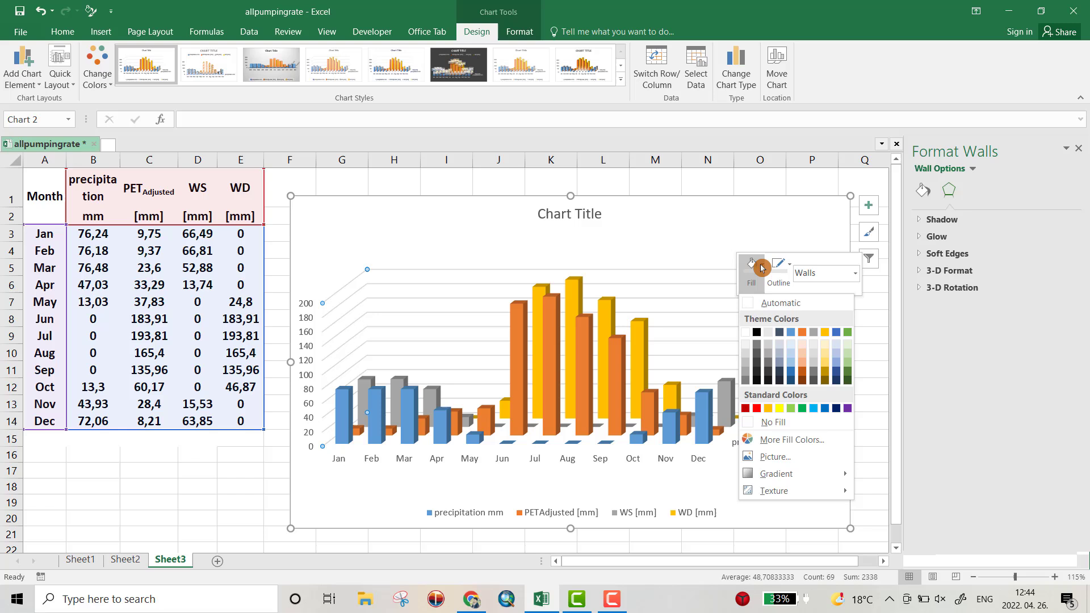
{"action": "left_click", "coordinate": [769, 335]}
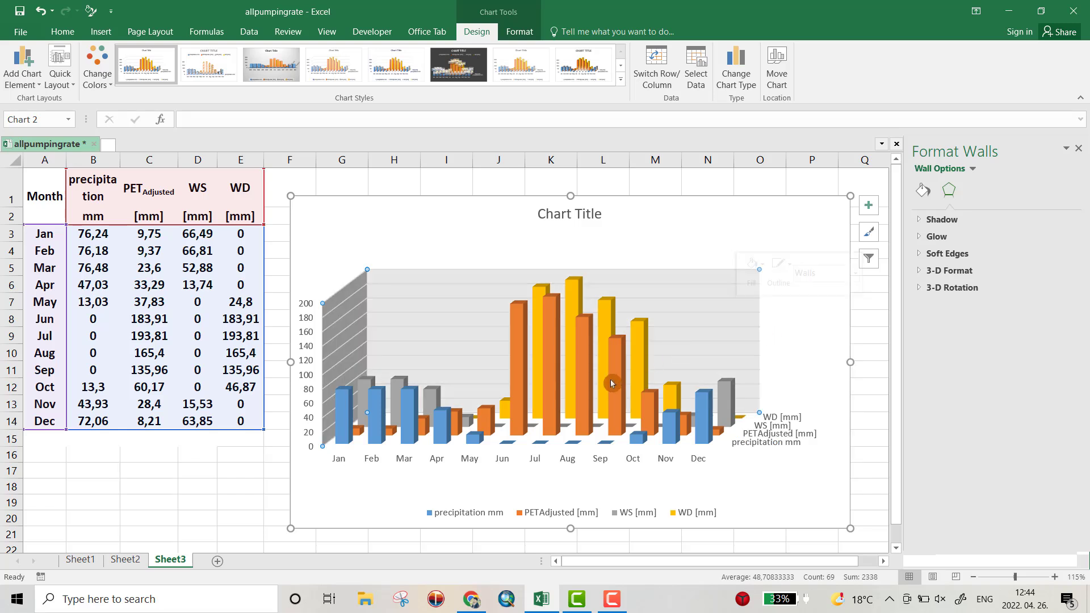
Step: Fill the chart floor with tan and select the plot area
{"action": "left_click", "coordinate": [588, 443]}
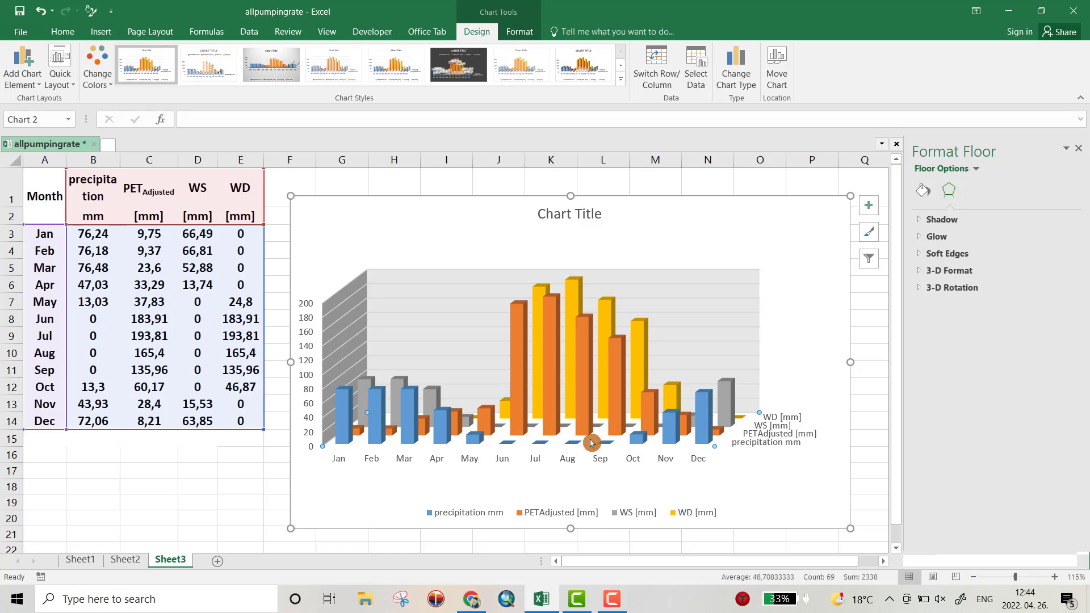
{"action": "right_click", "coordinate": [594, 436]}
{"action": "left_click", "coordinate": [617, 397]}
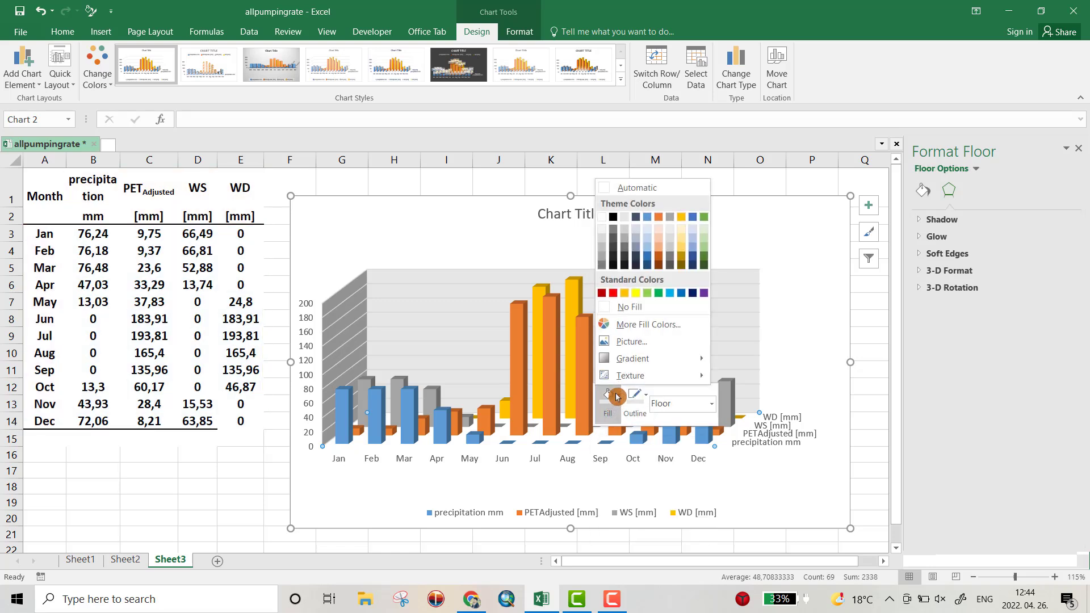
{"action": "left_click", "coordinate": [662, 242]}
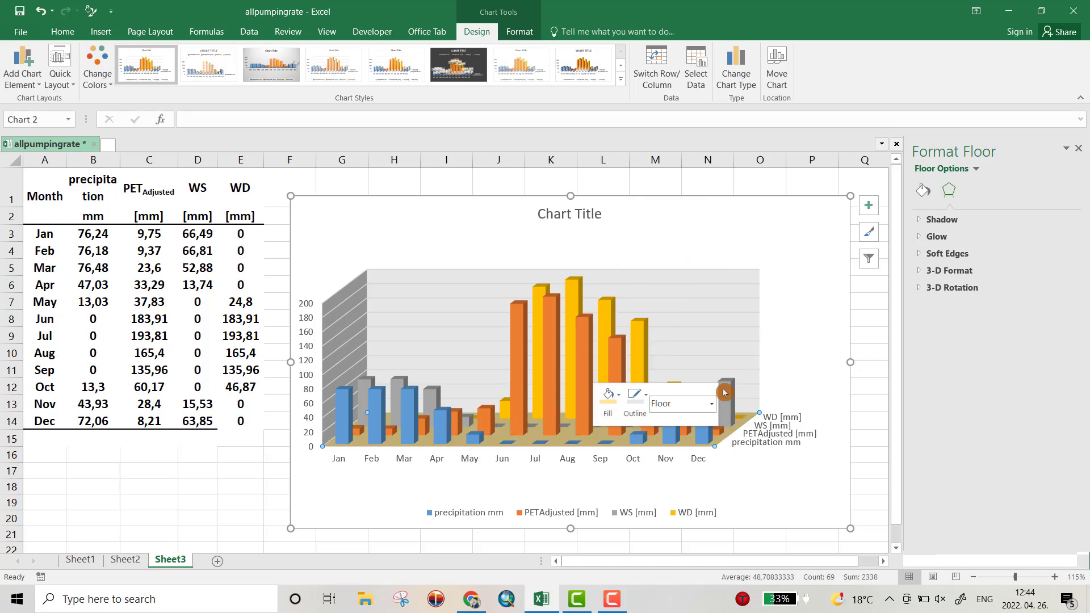
{"action": "left_click", "coordinate": [813, 282]}
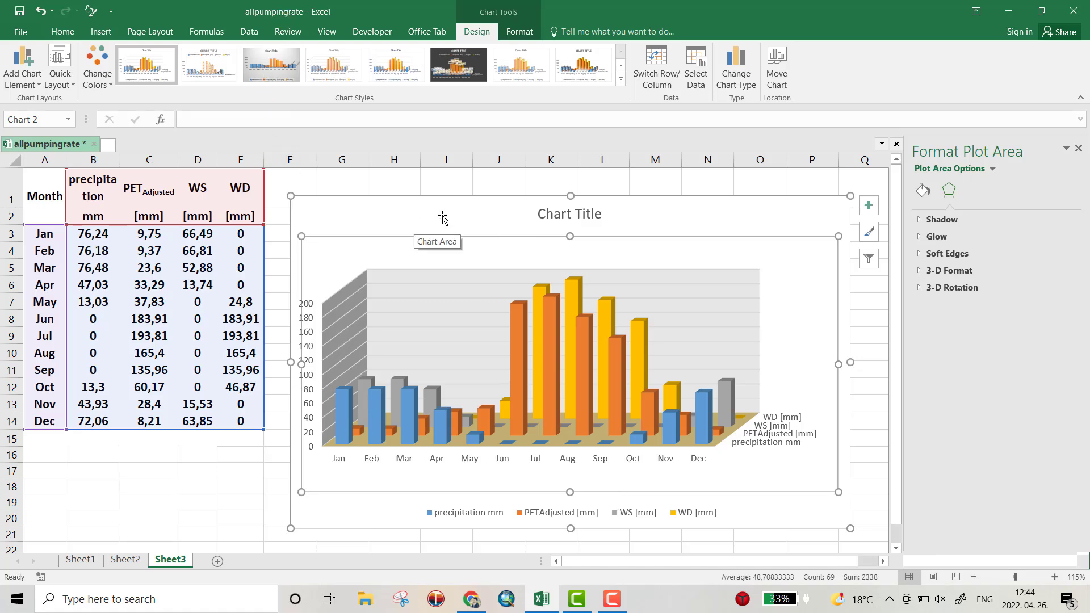
Step: Nudge the chart, show the vertical axis, and add a centred overlay chart title
{"action": "left_click_drag", "start_coordinate": [418, 231], "coordinate": [430, 221]}
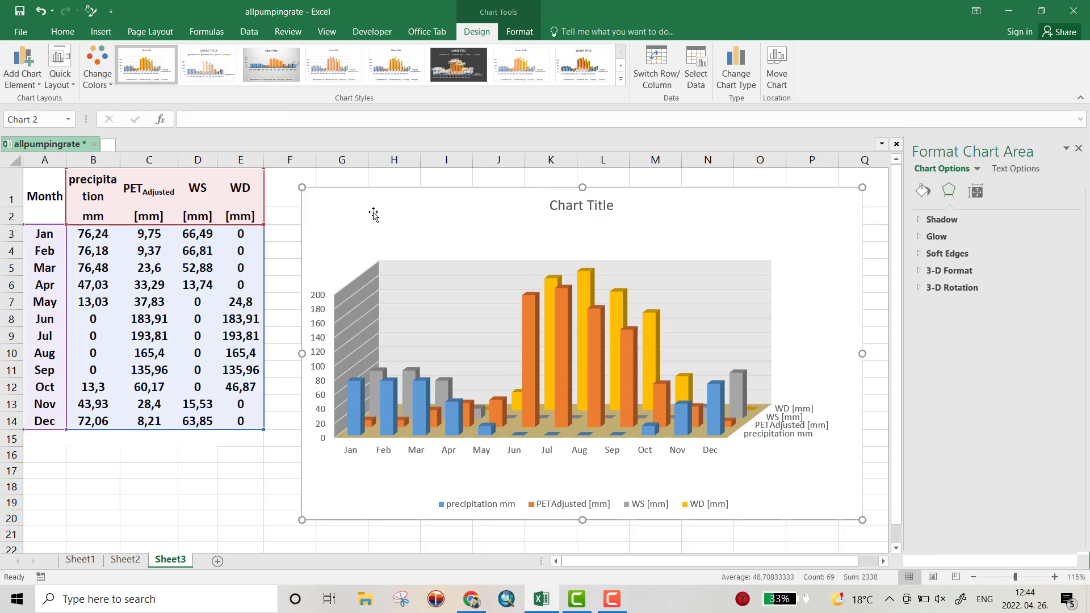
{"action": "left_click", "coordinate": [39, 88]}
{"action": "mouse_move", "coordinate": [43, 100]}
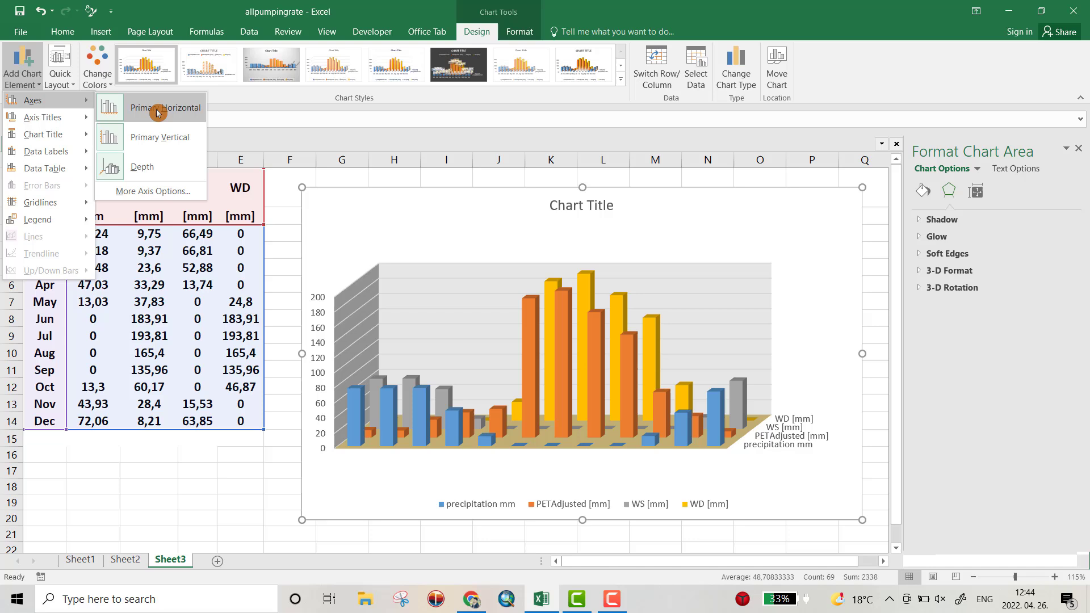
{"action": "mouse_move", "coordinate": [43, 134]}
{"action": "left_click", "coordinate": [152, 147]}
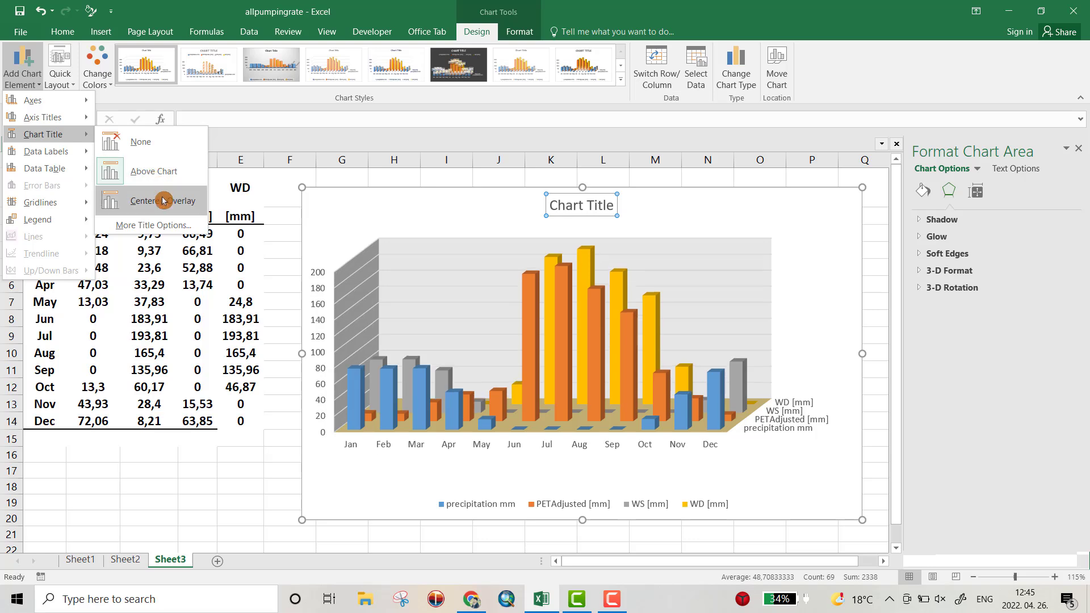
{"action": "left_click", "coordinate": [164, 200]}
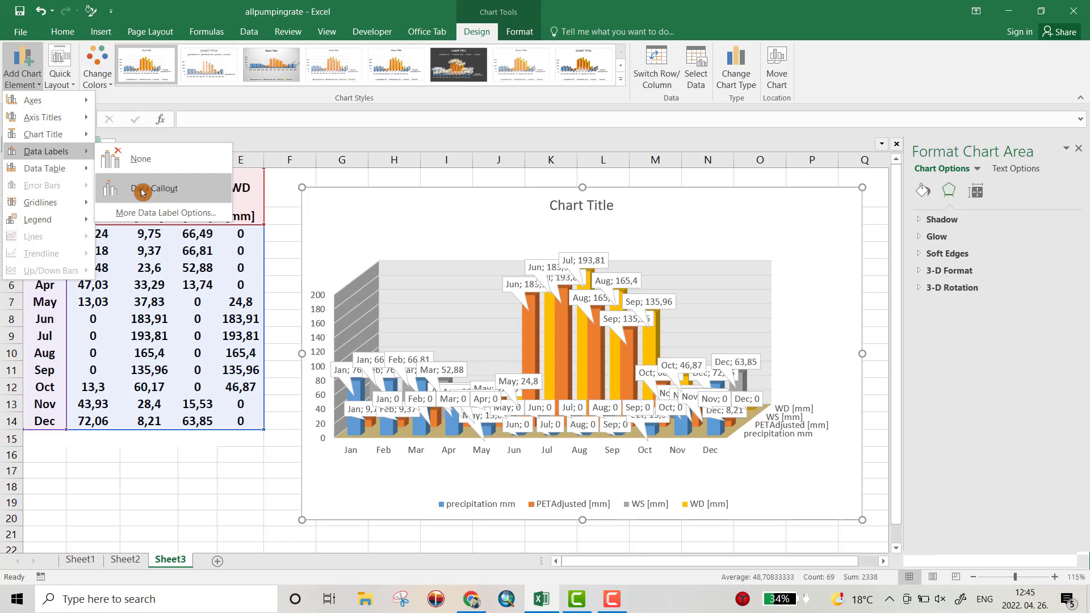
{"action": "mouse_move", "coordinate": [44, 167]}
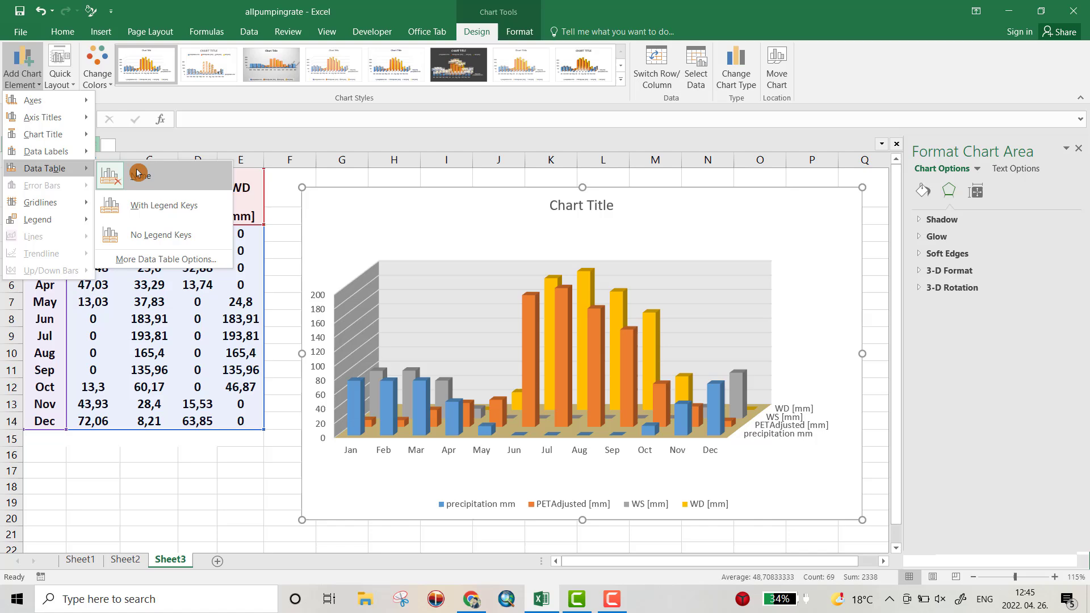
Step: Add a data table with legend keys, then switch it to no legend keys
{"action": "left_click", "coordinate": [144, 205]}
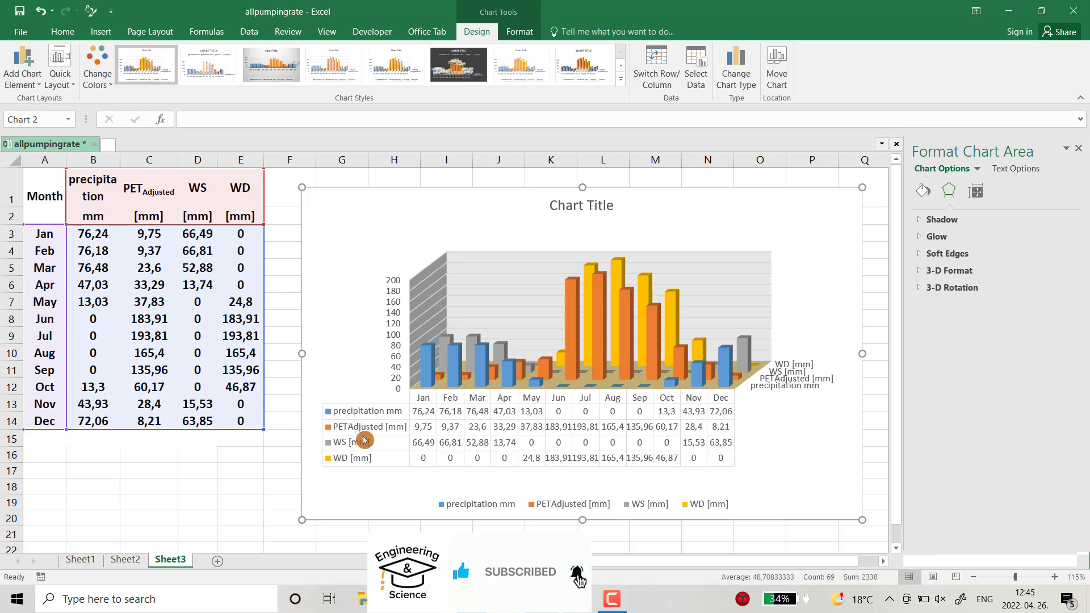
{"action": "left_click", "coordinate": [23, 73]}
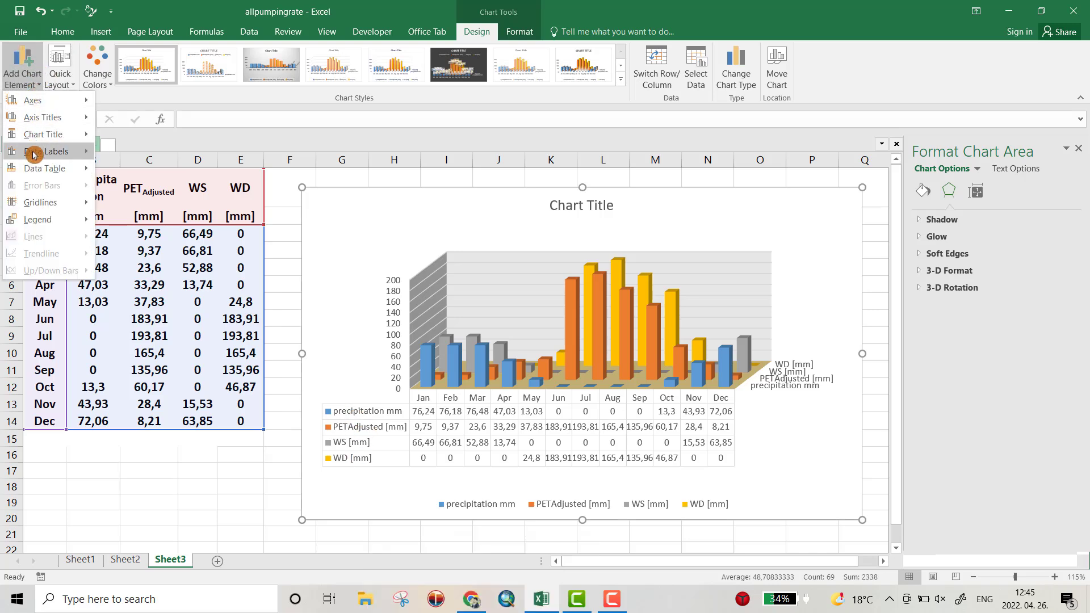
{"action": "left_click", "coordinate": [158, 238]}
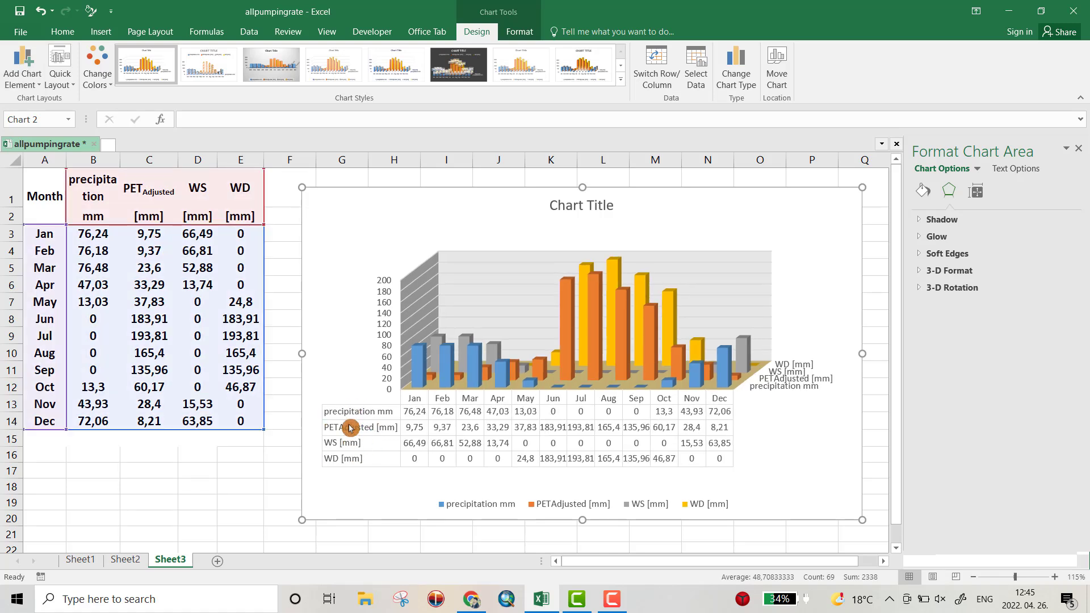
{"action": "left_click", "coordinate": [29, 70]}
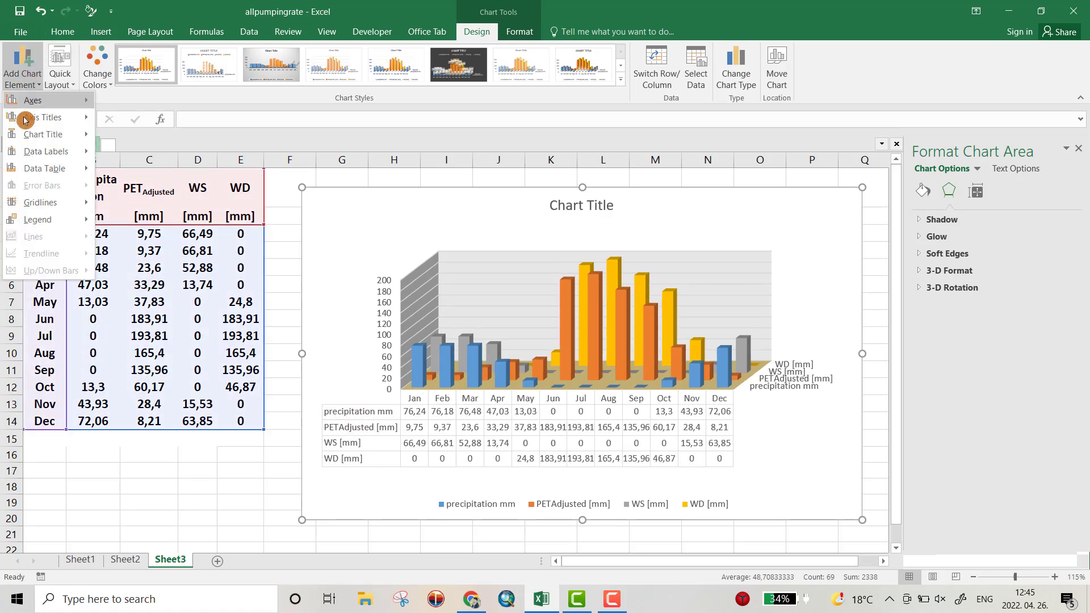
{"action": "mouse_move", "coordinate": [40, 202]}
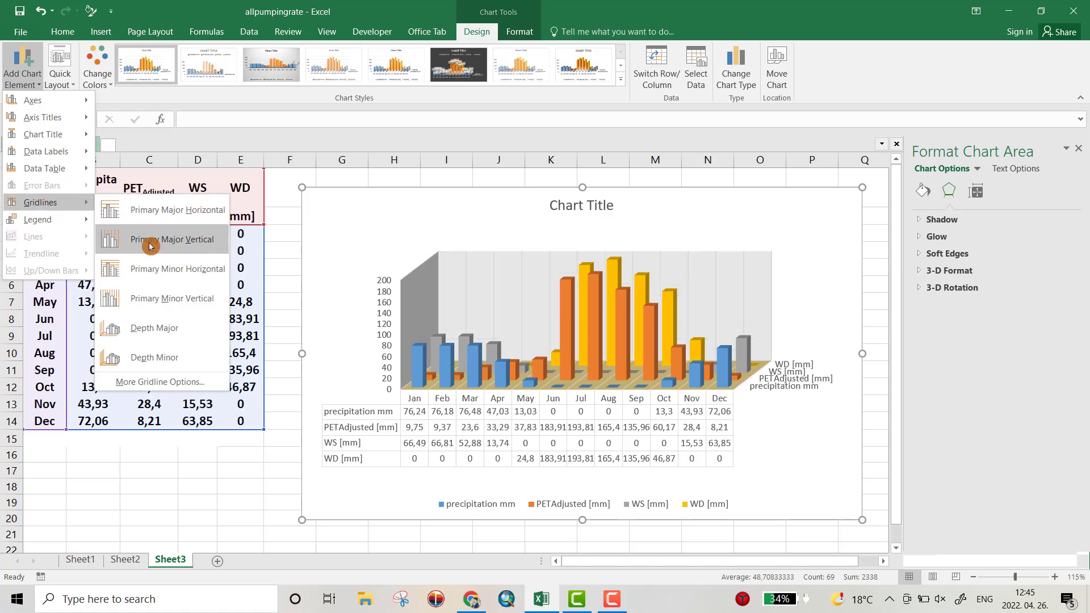
Step: Toggle the vertical and depth gridlines and enlarge the chart toward the lower left
{"action": "left_click", "coordinate": [150, 260]}
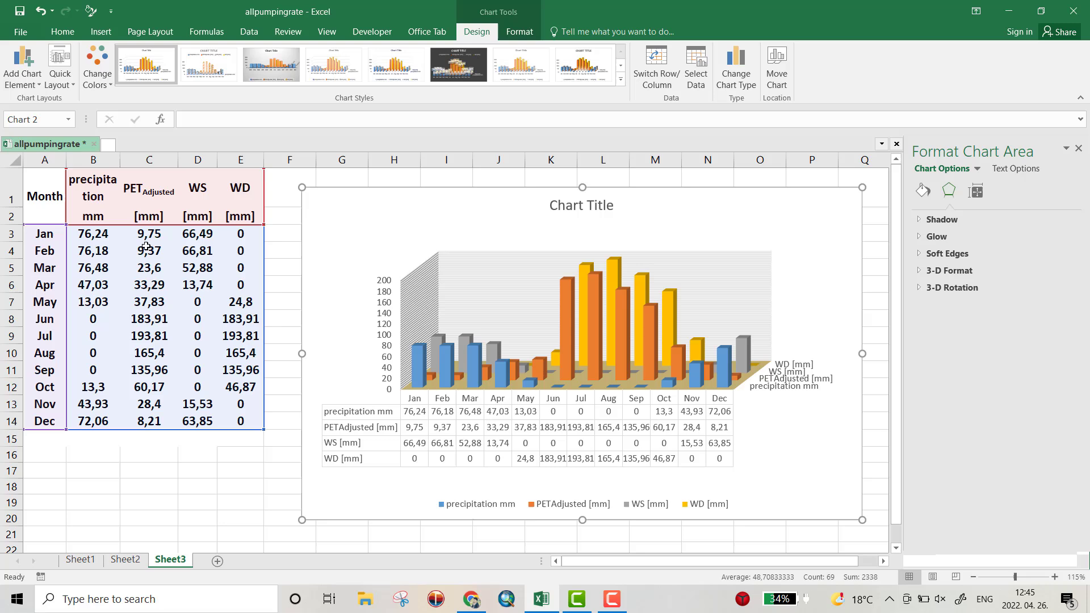
{"action": "left_click", "coordinate": [24, 78]}
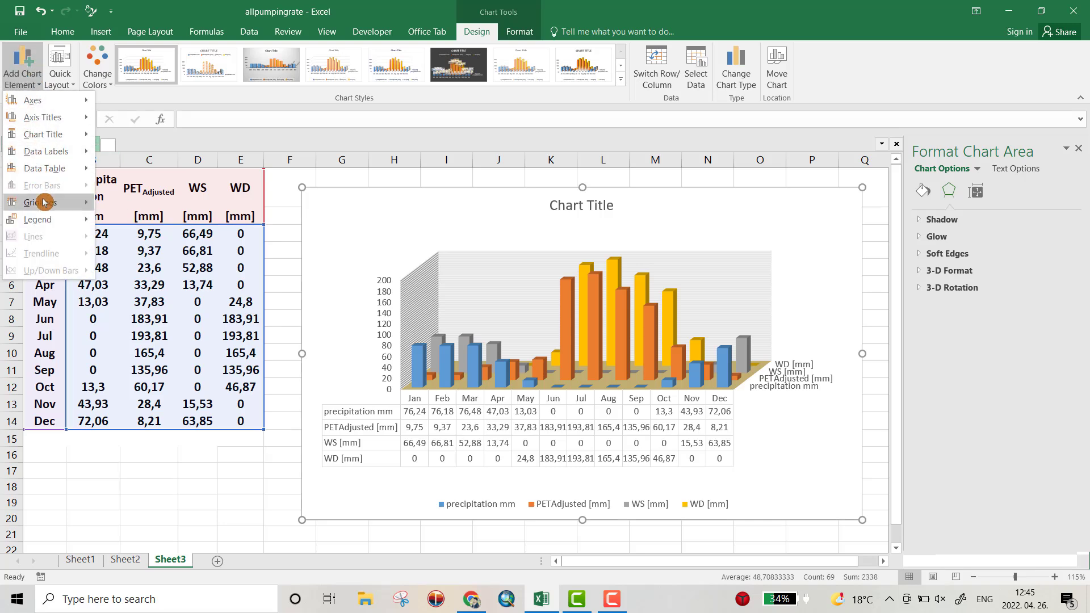
{"action": "mouse_move", "coordinate": [40, 202]}
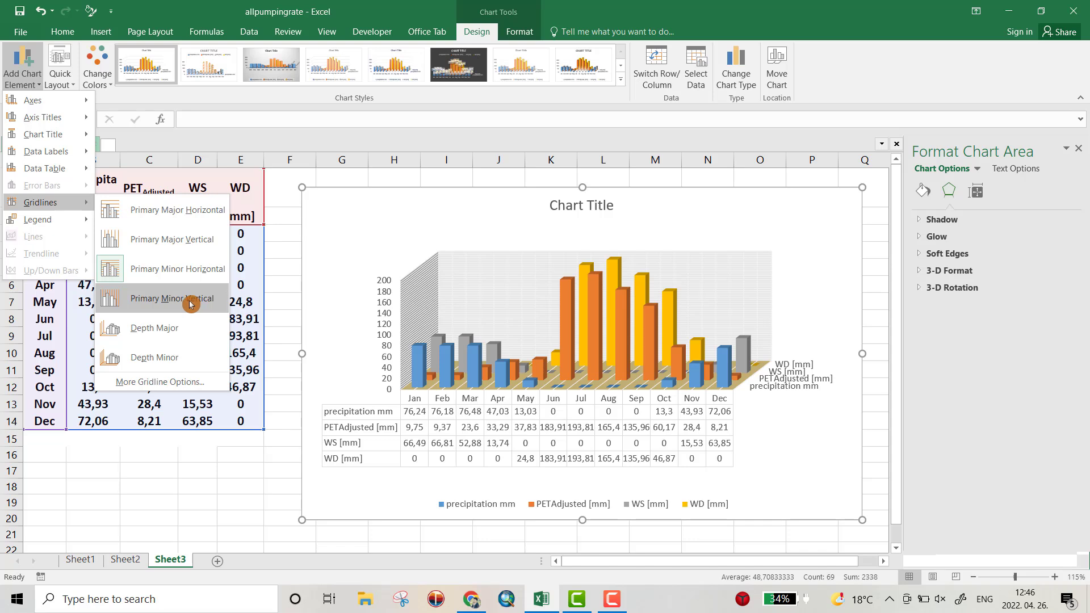
{"action": "left_click", "coordinate": [155, 327]}
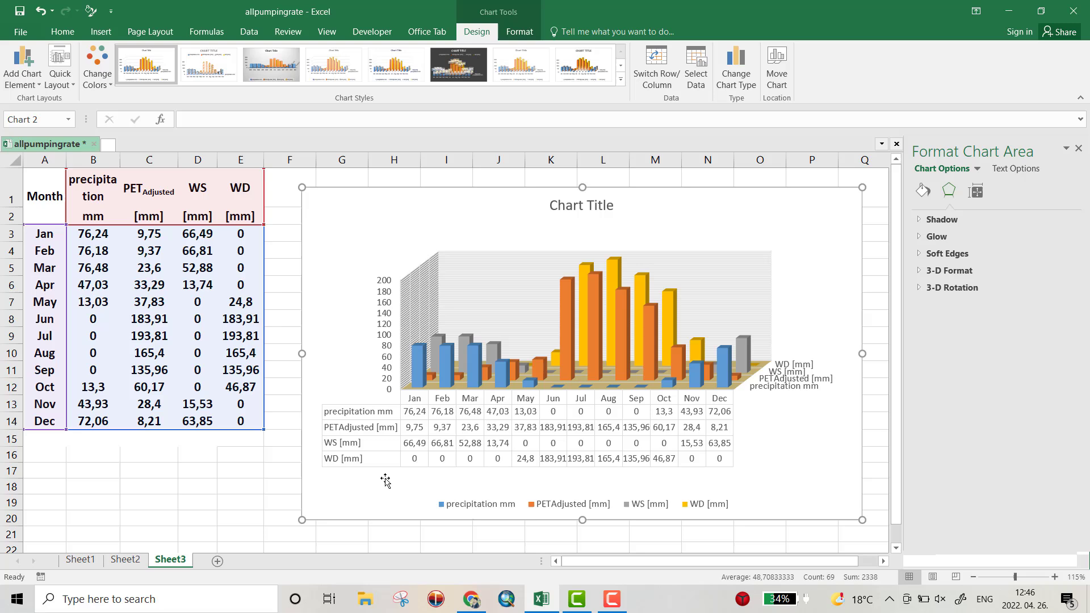
{"action": "left_click_drag", "start_coordinate": [301, 521], "coordinate": [282, 540]}
{"action": "left_click", "coordinate": [22, 68]}
{"action": "mouse_move", "coordinate": [40, 202]}
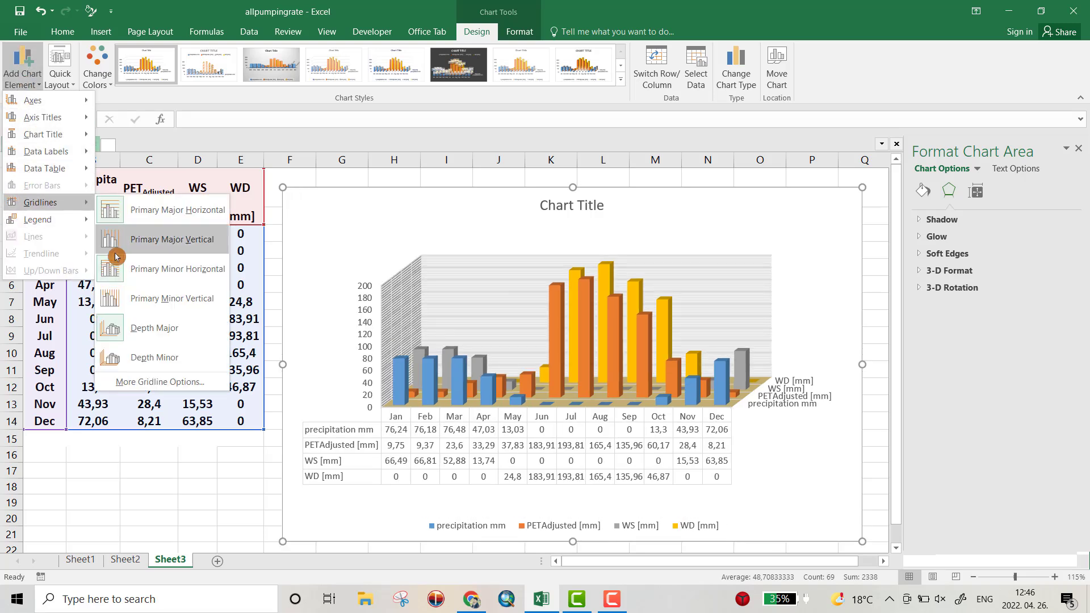
{"action": "left_click", "coordinate": [117, 270]}
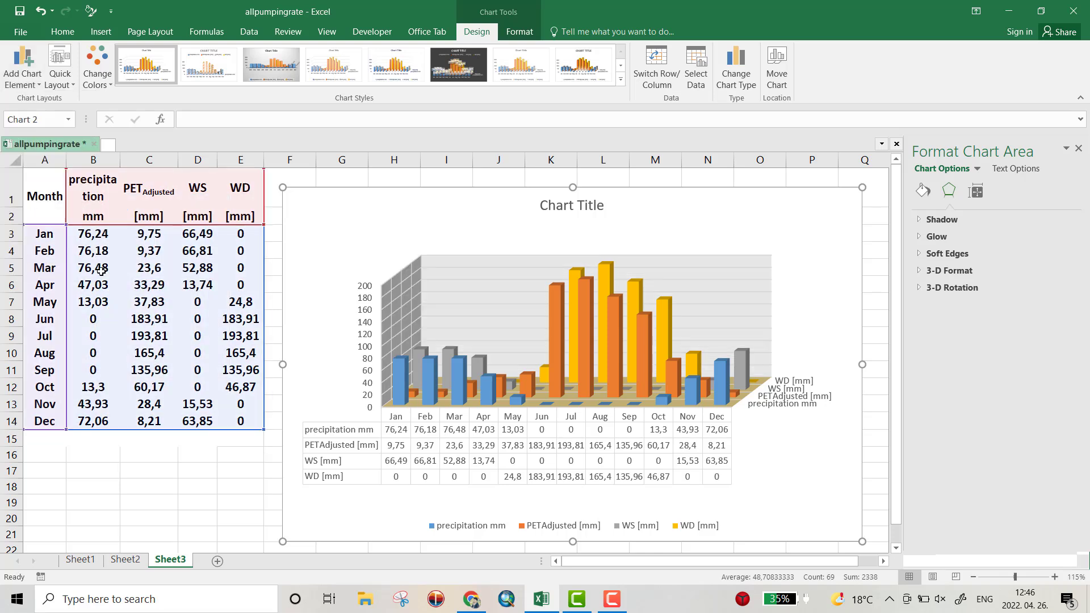
{"action": "left_click", "coordinate": [23, 68]}
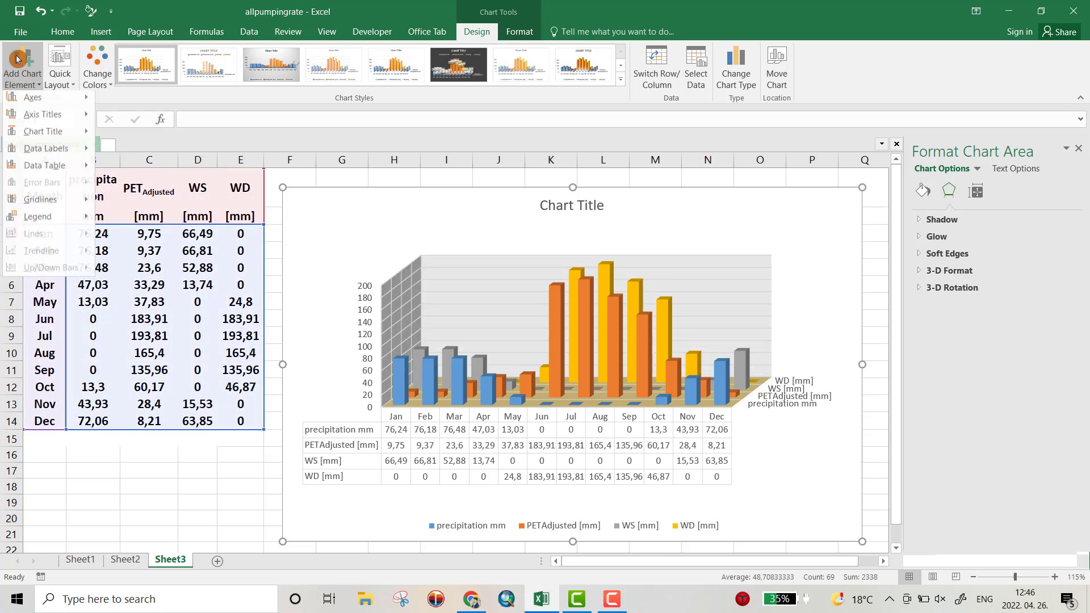
{"action": "mouse_move", "coordinate": [38, 220]}
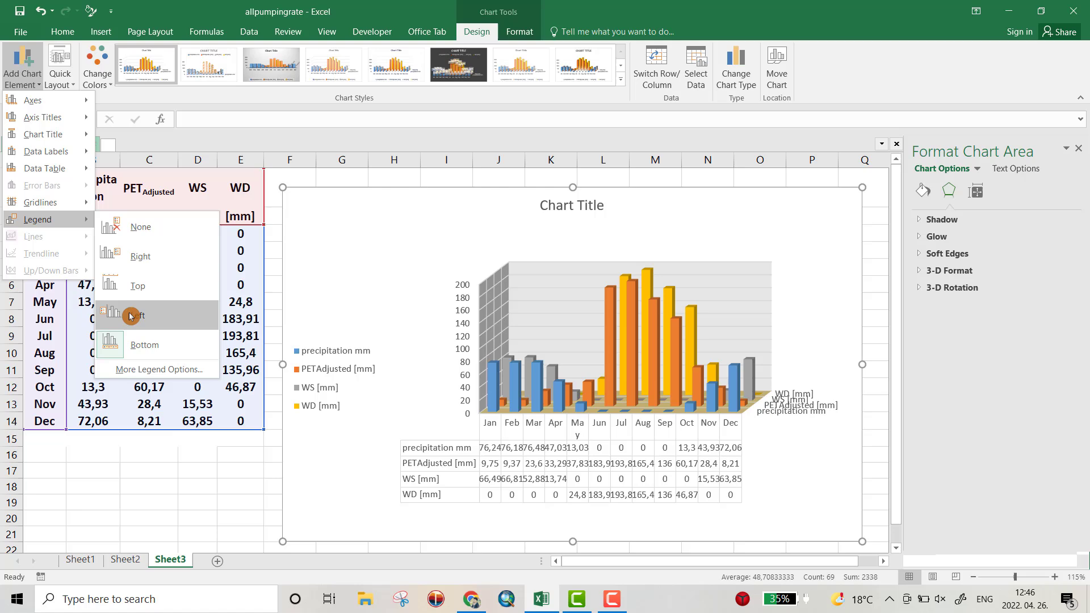
Step: Move the legend to the bottom of the chart, below the data table
{"action": "left_click", "coordinate": [135, 346]}
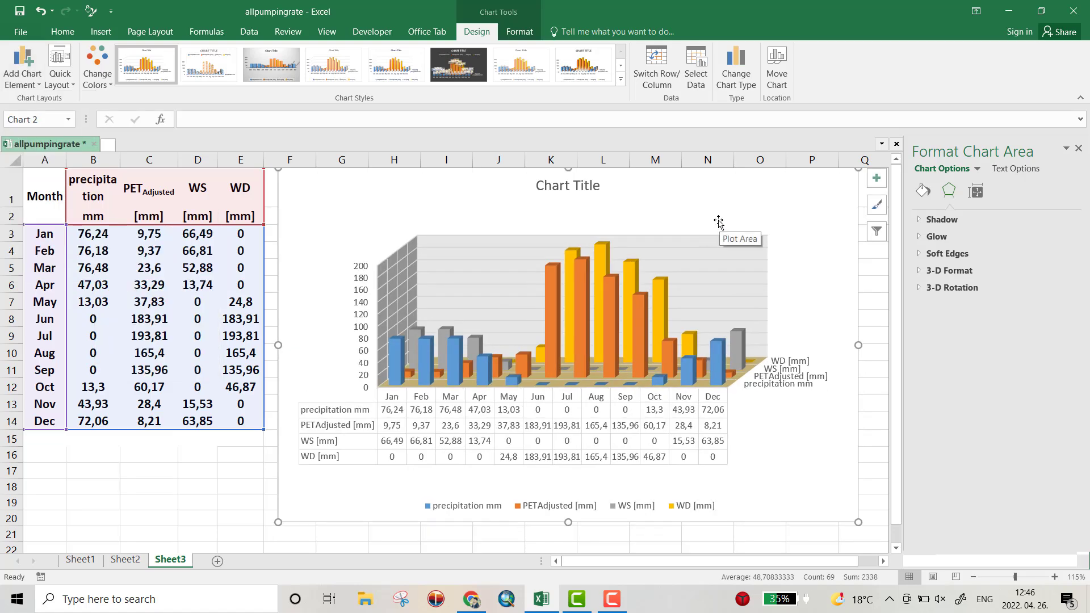